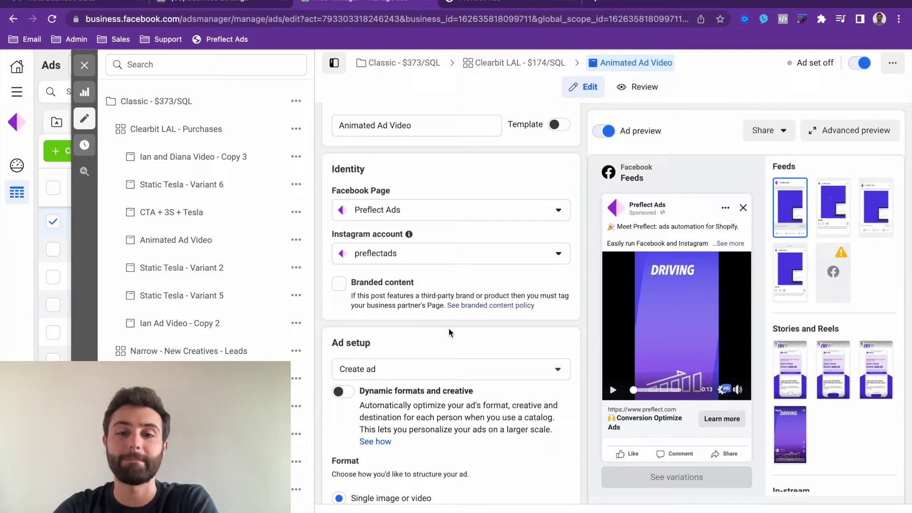
pyautogui.click(612, 390)
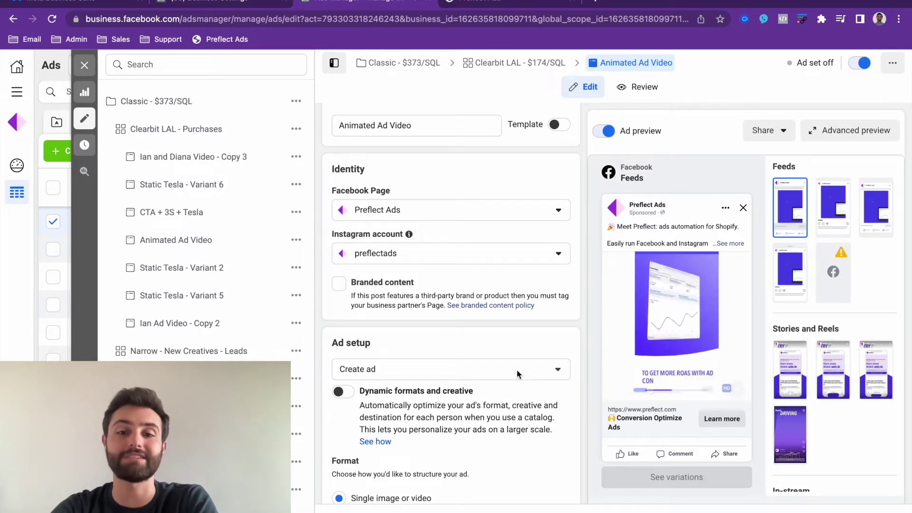
pyautogui.scroll(-4, 517, 370)
pyautogui.scroll(-4, 500, 378)
pyautogui.scroll(-3, 500, 385)
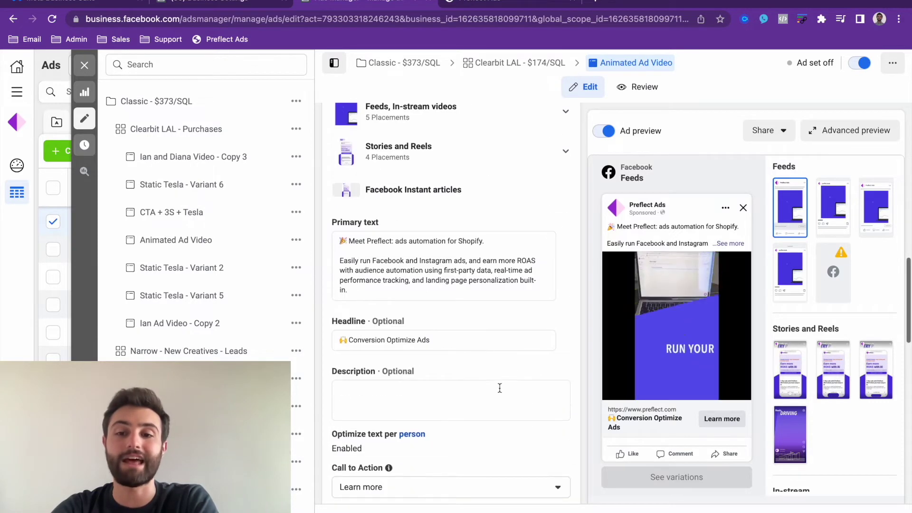
pyautogui.scroll(-3, 499, 387)
pyautogui.scroll(-2, 500, 392)
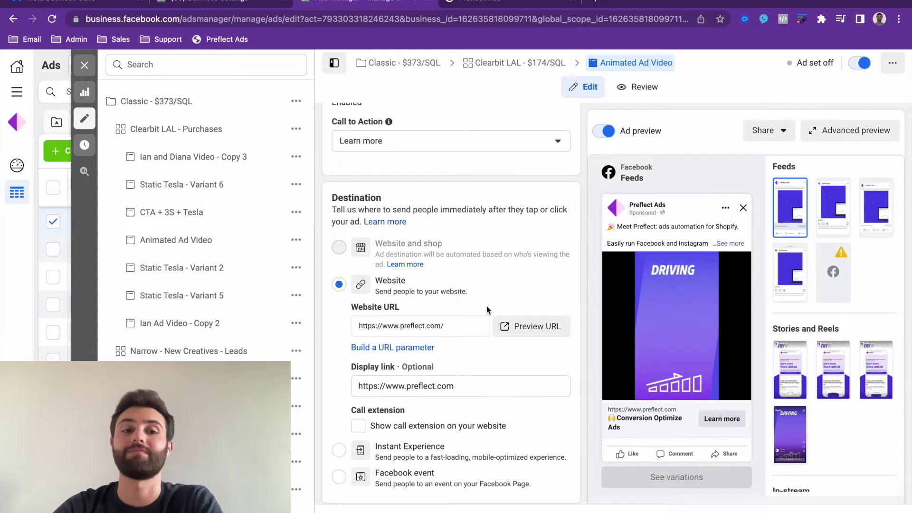
pyautogui.scroll(-1, 487, 305)
pyautogui.scroll(1, 487, 306)
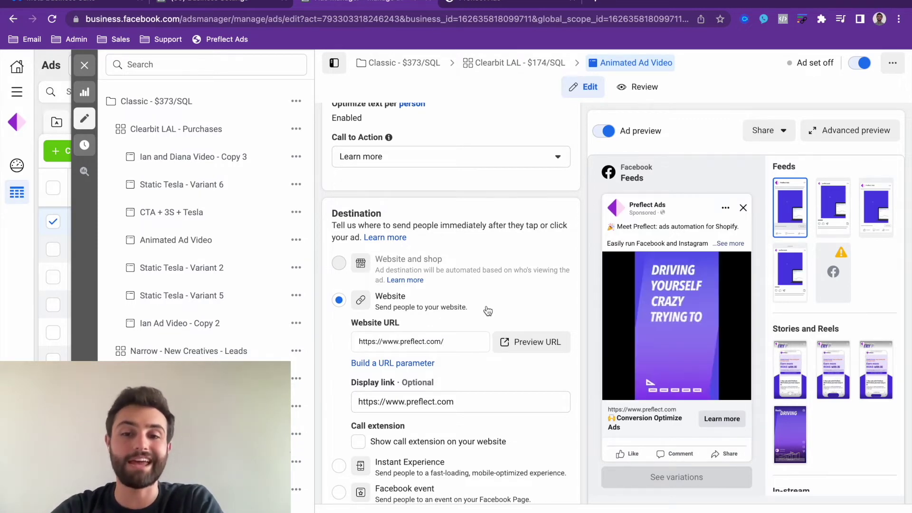
pyautogui.click(522, 2)
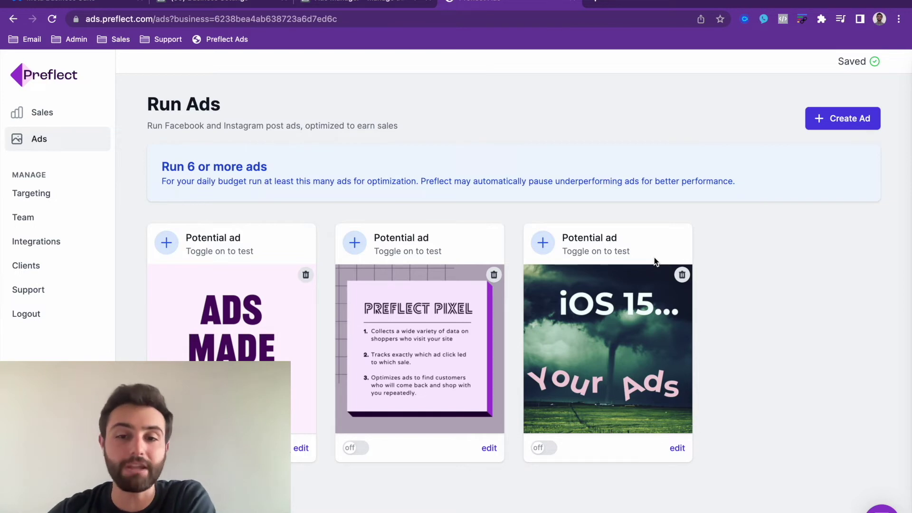
# Step: Create a new ad using Preflect video.mp4 from Downloads as its creative
pyautogui.click(816, 114)
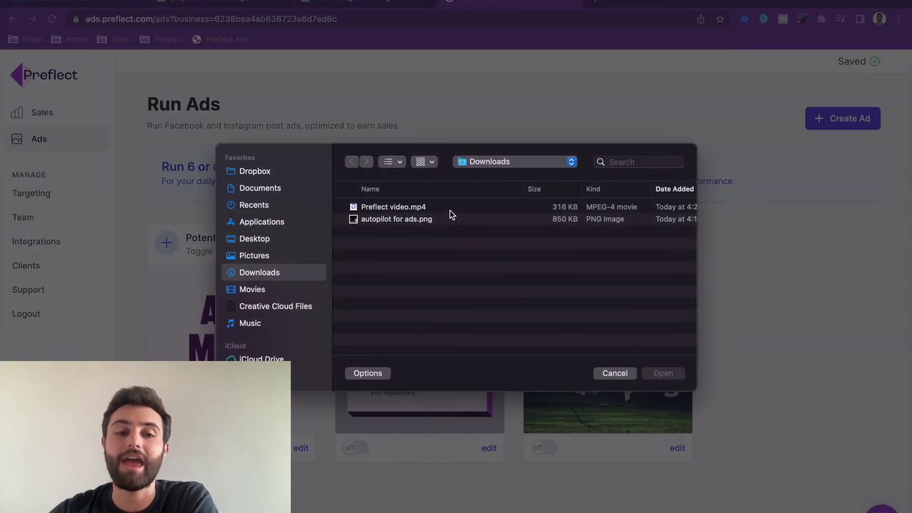
pyautogui.click(449, 210)
pyautogui.press('Return')
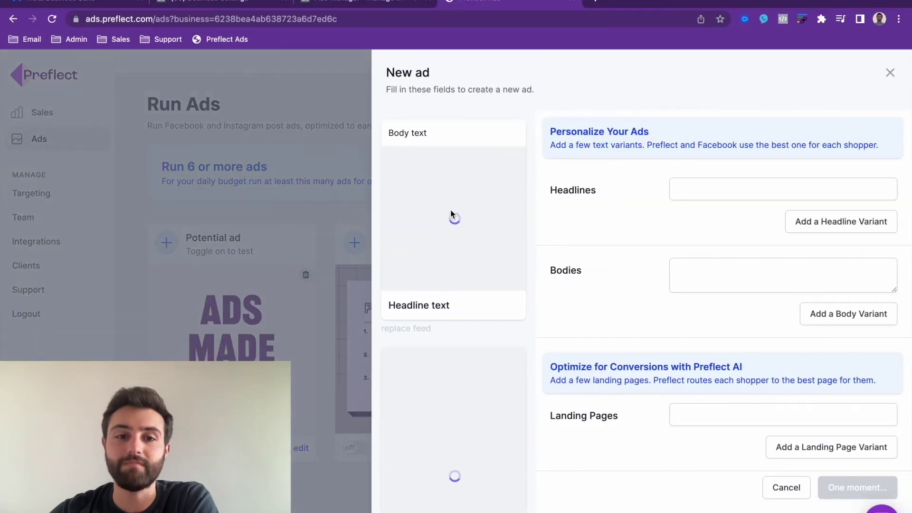
pyautogui.click(703, 193)
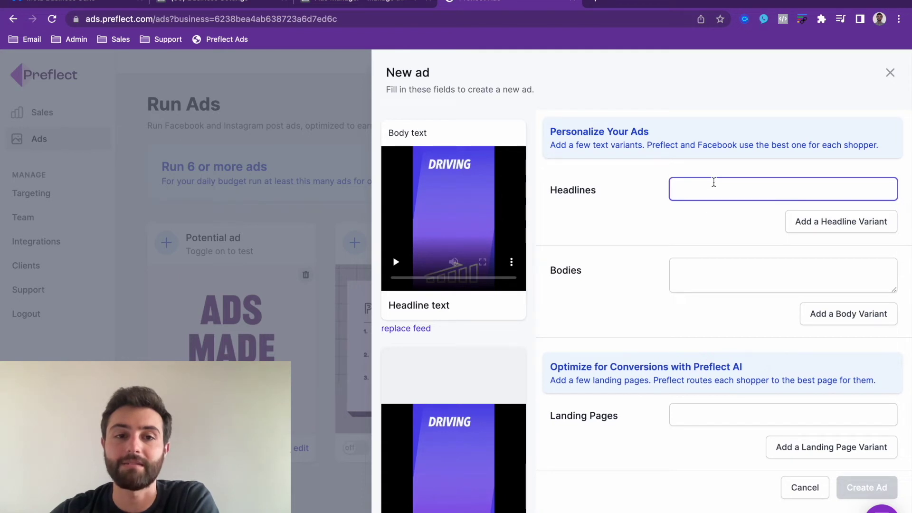
pyautogui.write('test')
pyautogui.press('Tab')
pyautogui.click(706, 267)
pyautogui.write('test')
pyautogui.click(708, 411)
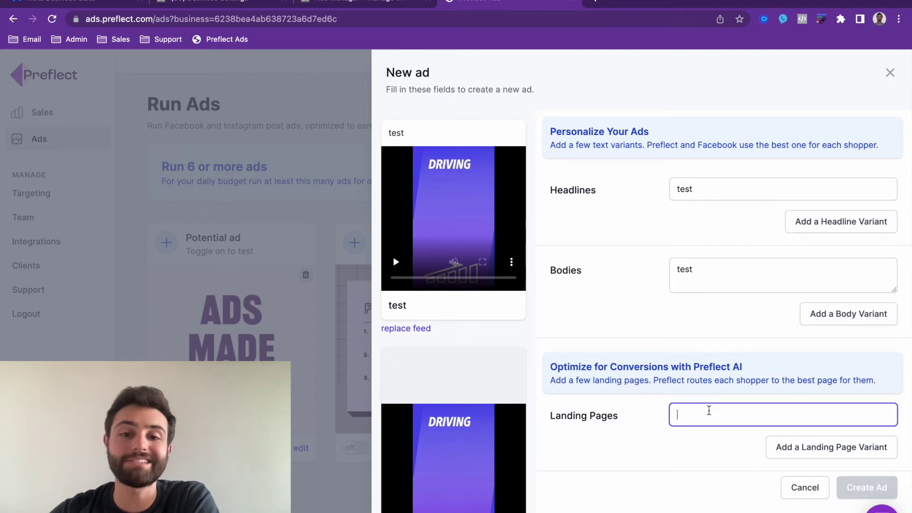
pyautogui.write('www.preflect')
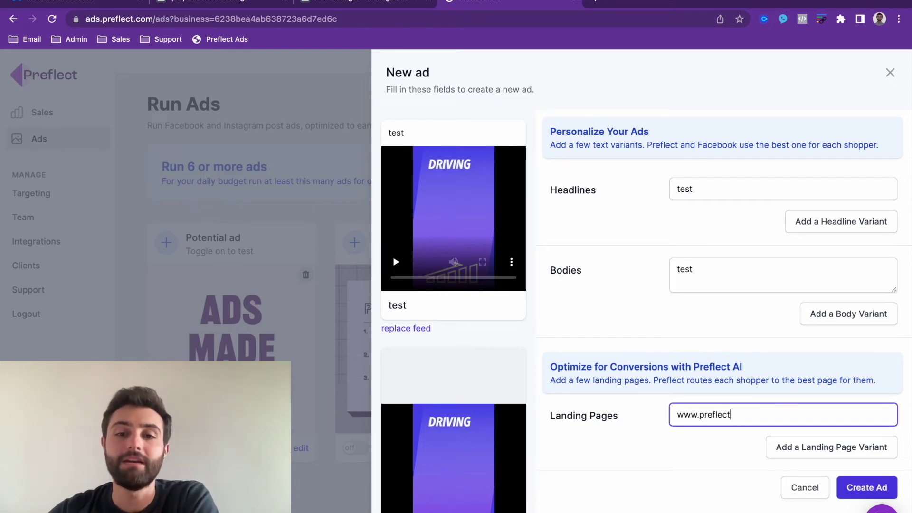
pyautogui.write('ads.com')
pyautogui.click(769, 448)
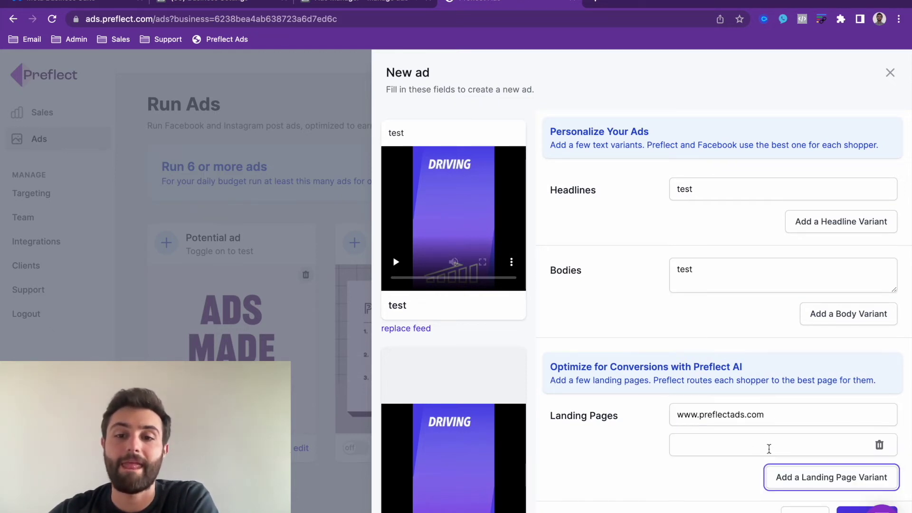
pyautogui.write('www.pre')
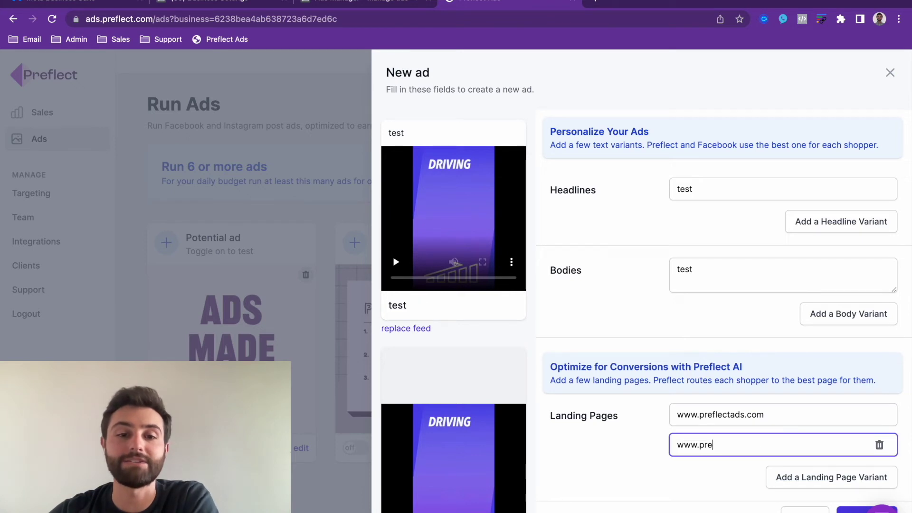
pyautogui.write('flectads.com')
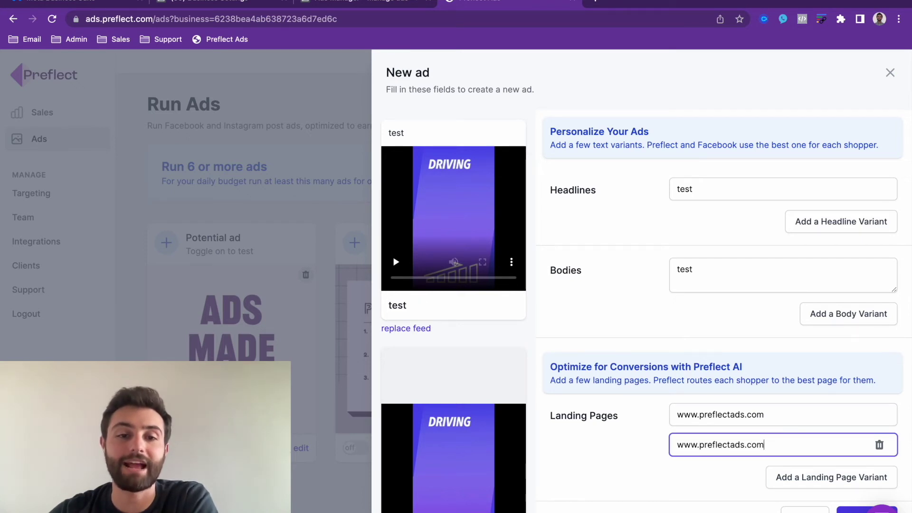
pyautogui.write('/bookademo')
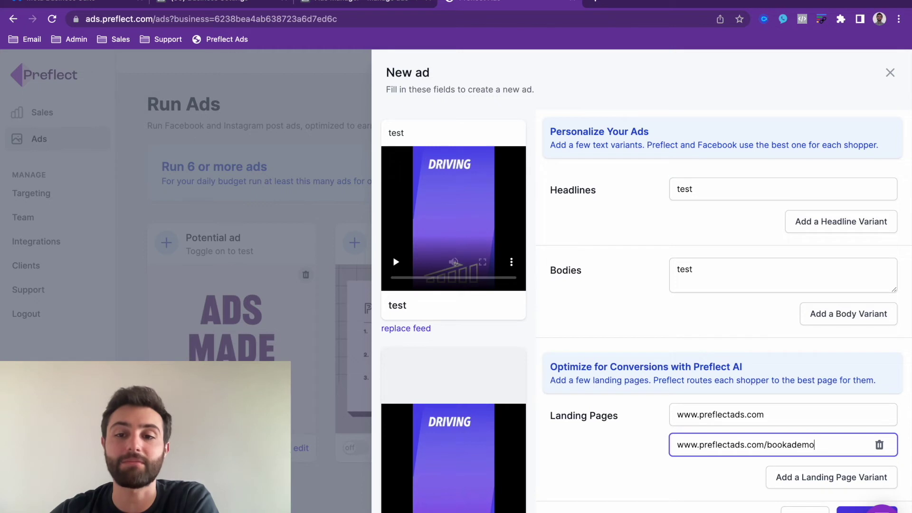
pyautogui.click(798, 477)
pyautogui.write('www')
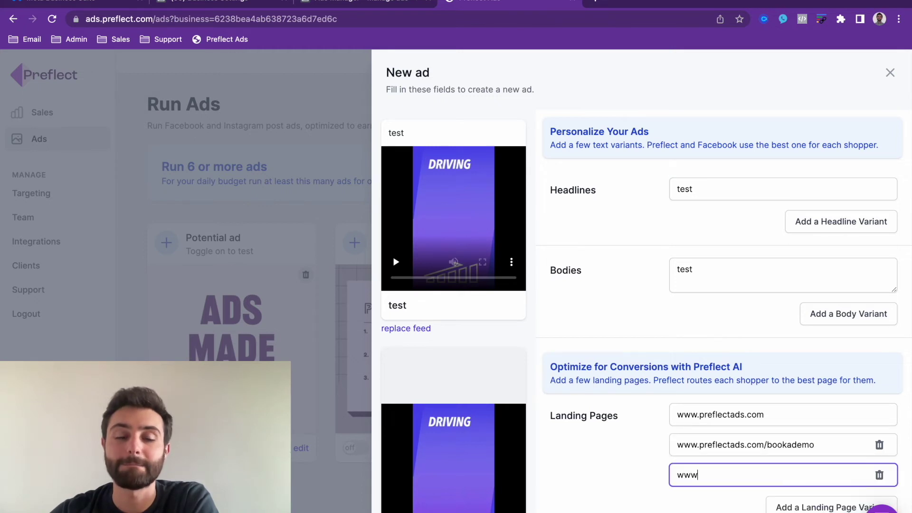
pyautogui.write('.pre')
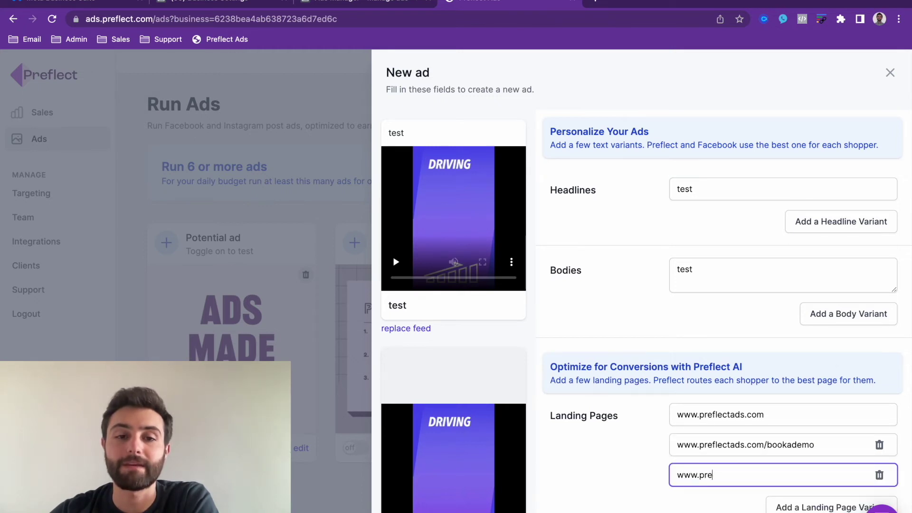
pyautogui.write('leflectads.com/')
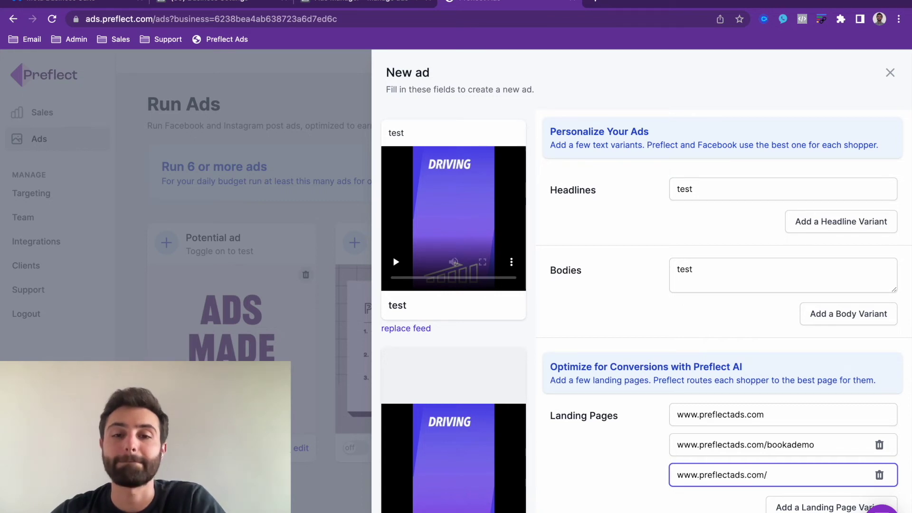
pyautogui.write('talktous')
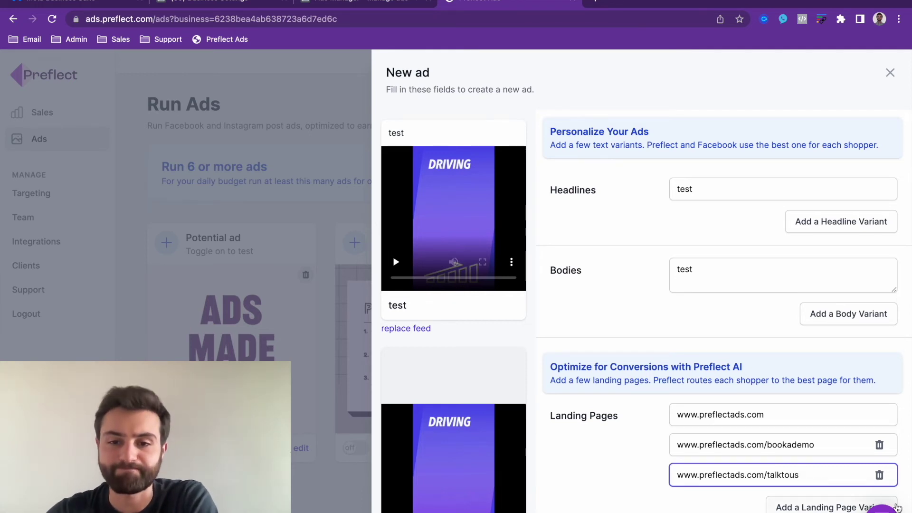
pyautogui.scroll(-2, 884, 499)
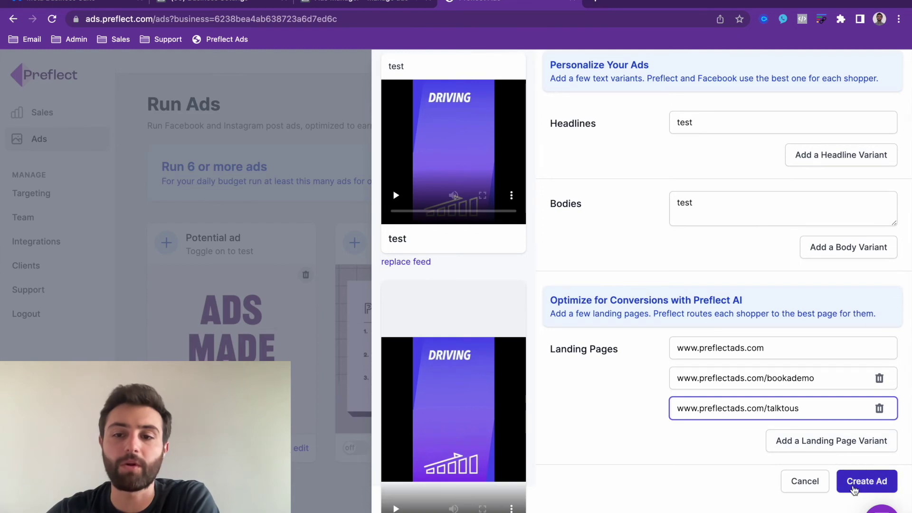
pyautogui.click(853, 491)
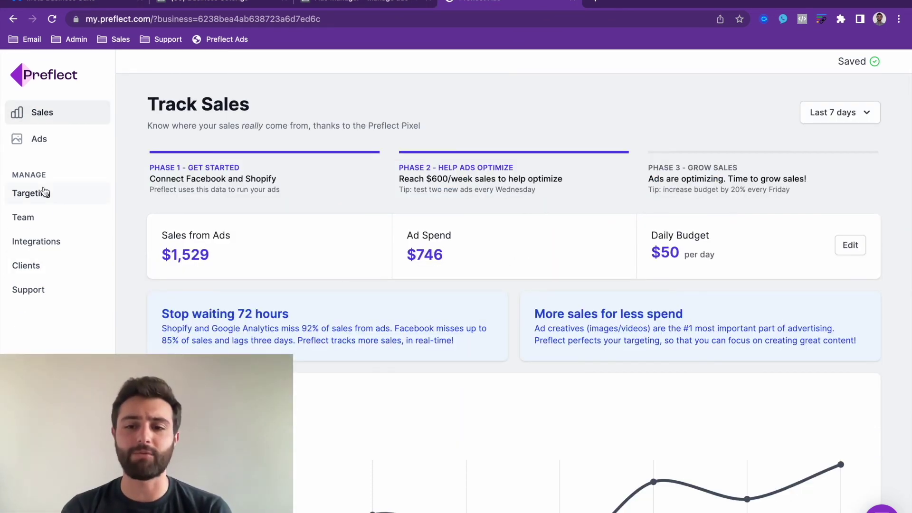
# Step: Visit the Ads, Team and Targeting pages, then return to the Ads list
pyautogui.click(44, 151)
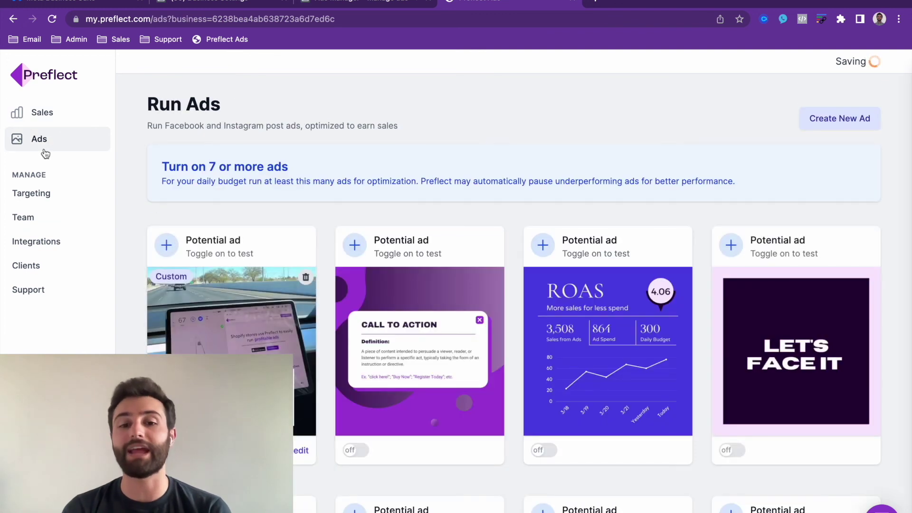
pyautogui.click(36, 215)
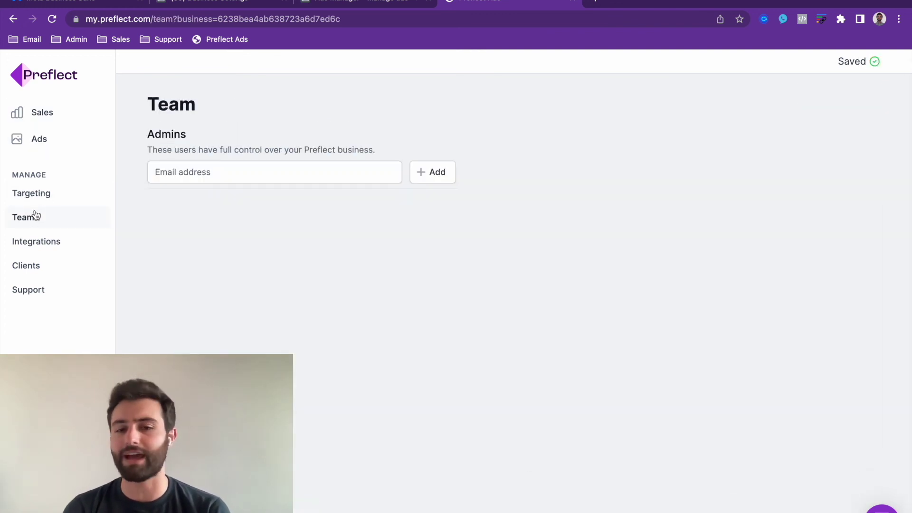
pyautogui.click(39, 205)
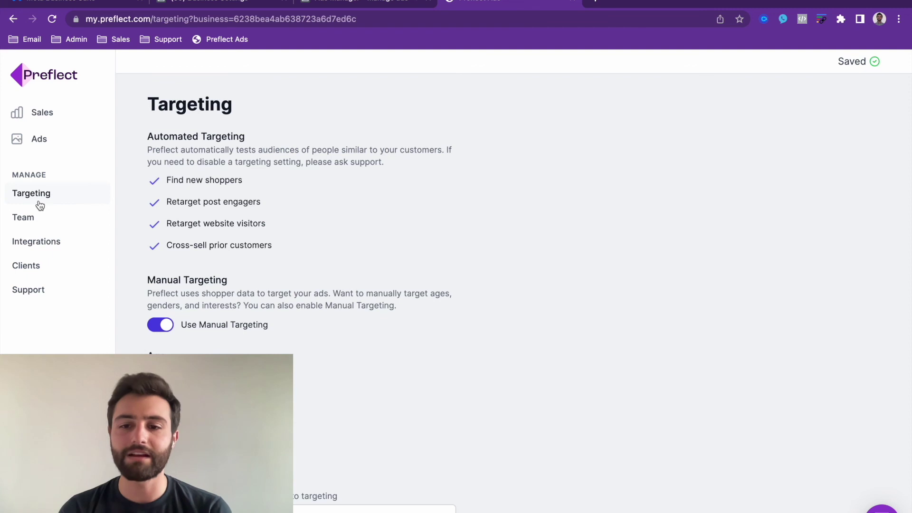
pyautogui.click(40, 140)
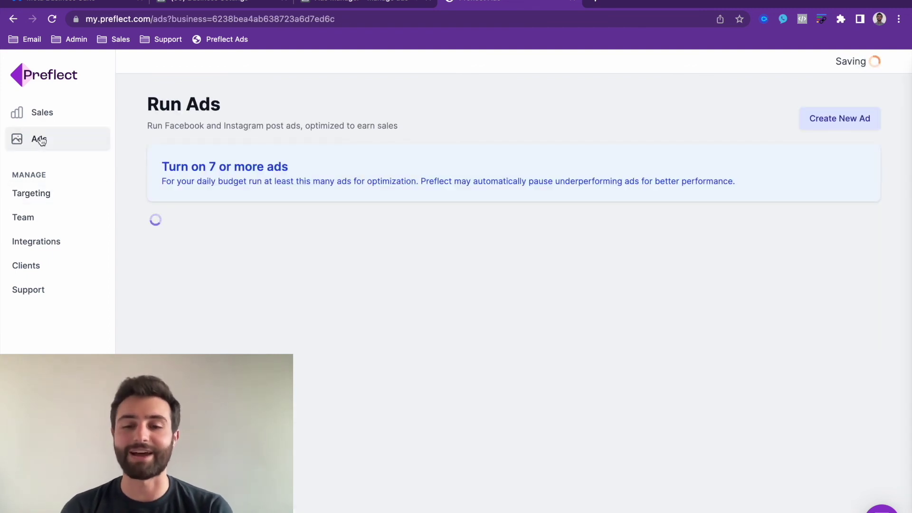